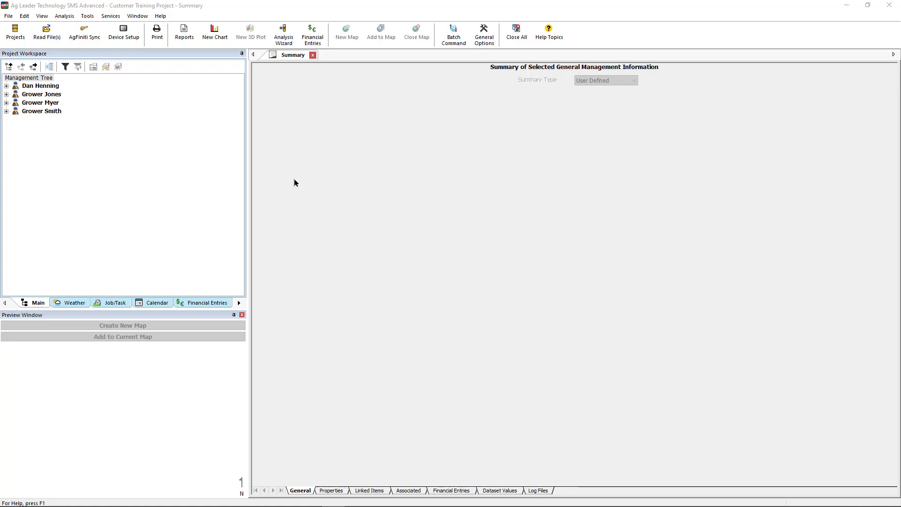
Open and cancel Weather Options, then request an East McMains weather chart, raising the no-weather-zone notice.
left_click(78, 305)
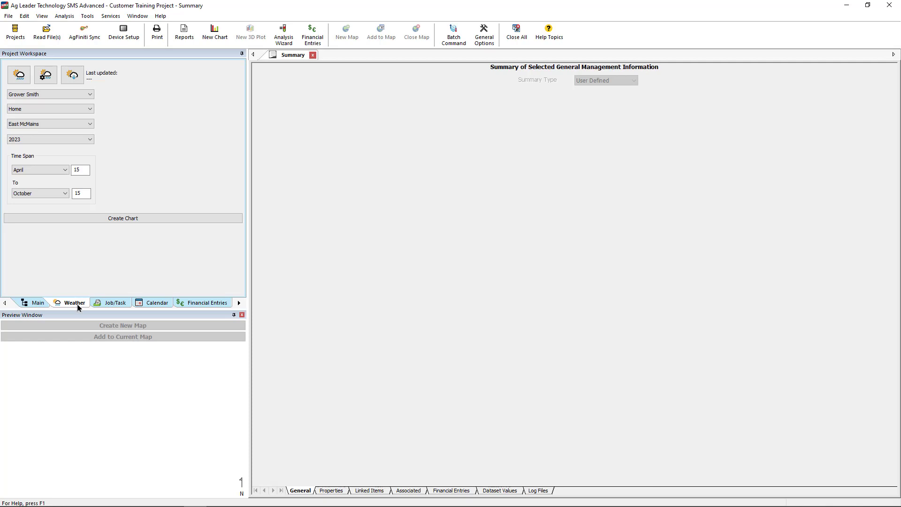
left_click(29, 80)
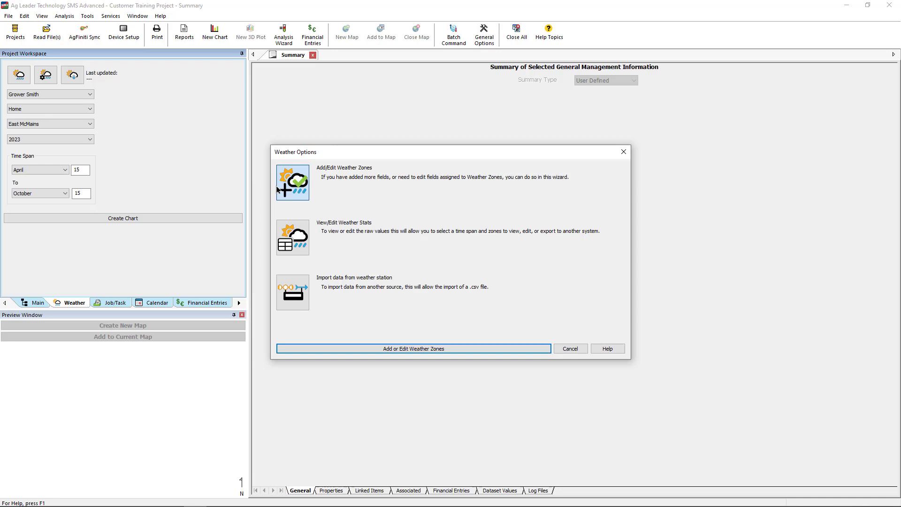
left_click(458, 348)
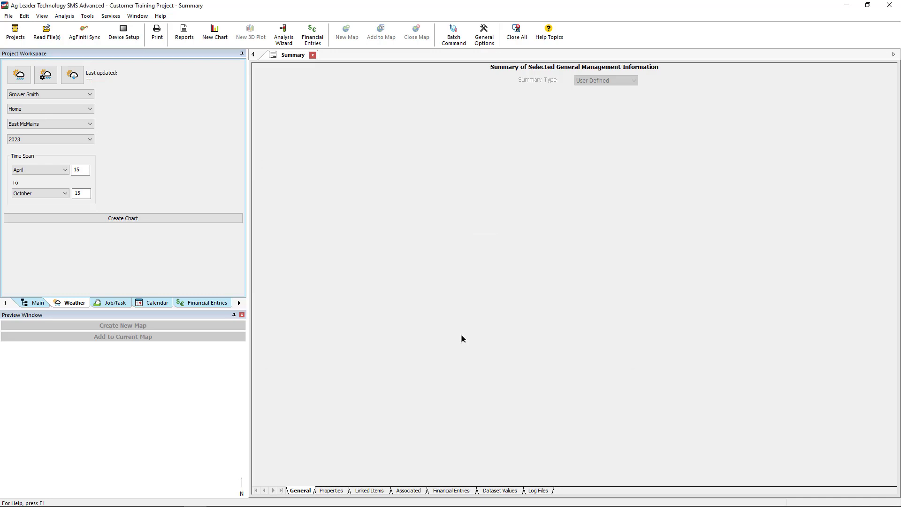
left_click(133, 218)
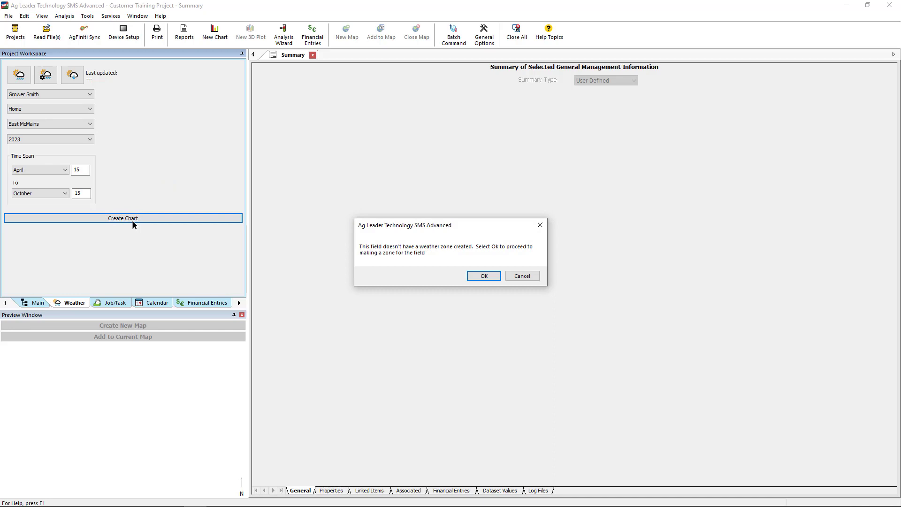
Open Weather Zones, review Zones 1 and 2, and rename Weather Zone 1 to 'McMains'.
left_click(471, 277)
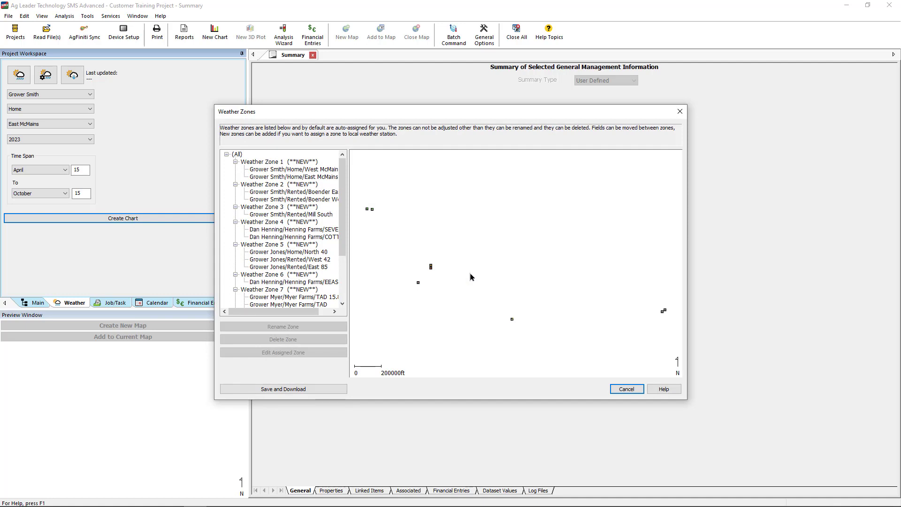
left_click(303, 165)
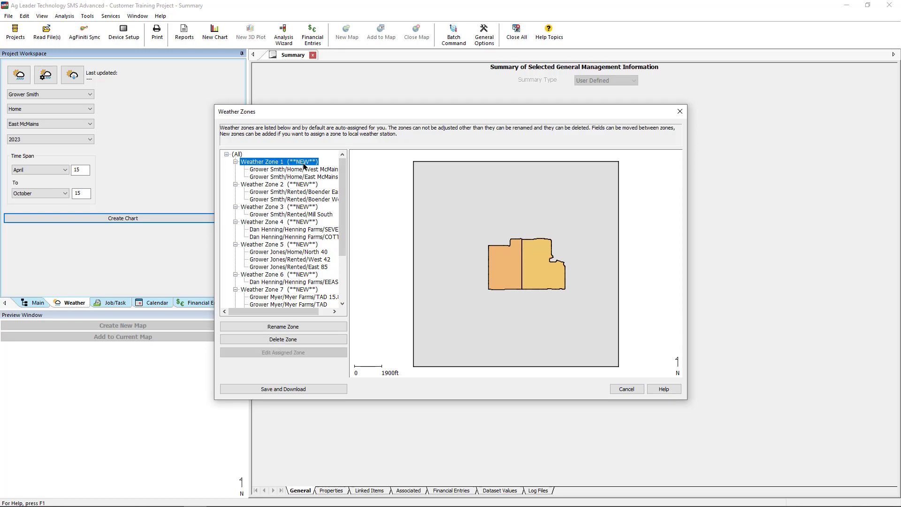
left_click(301, 185)
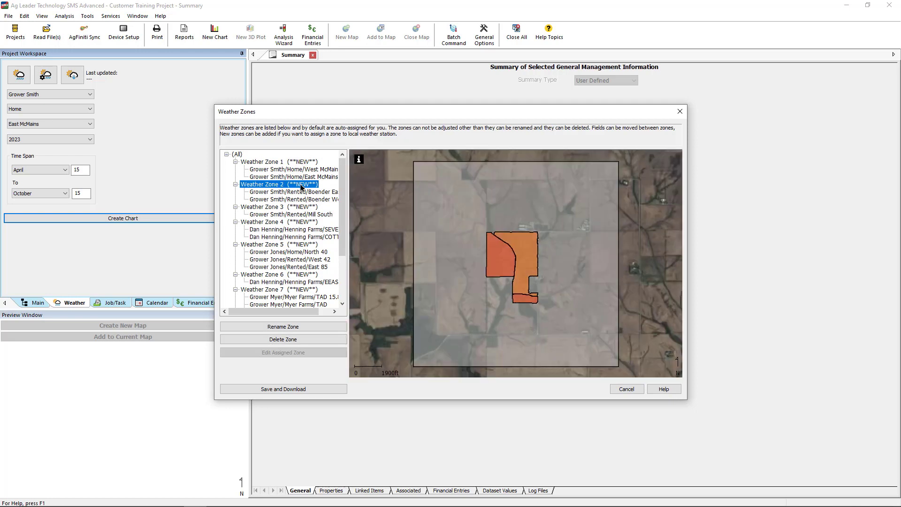
left_click(302, 163)
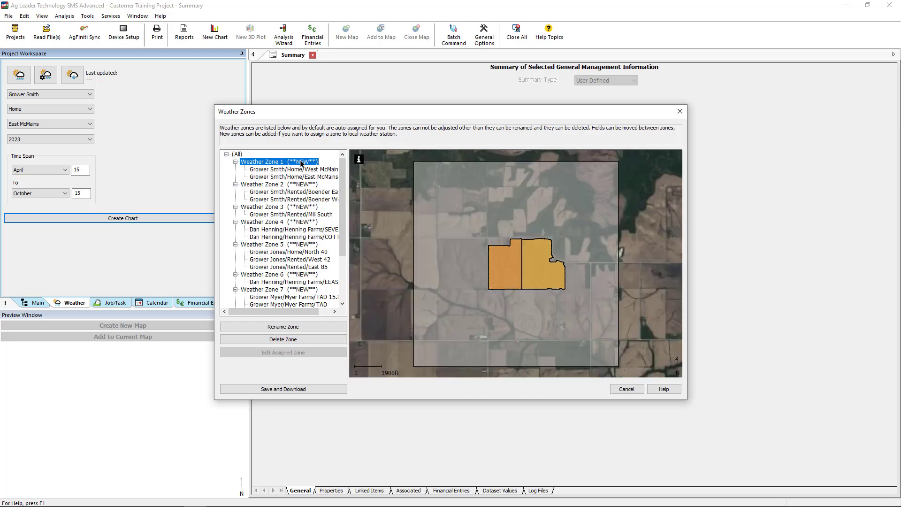
left_click(336, 329)
type("McMains")
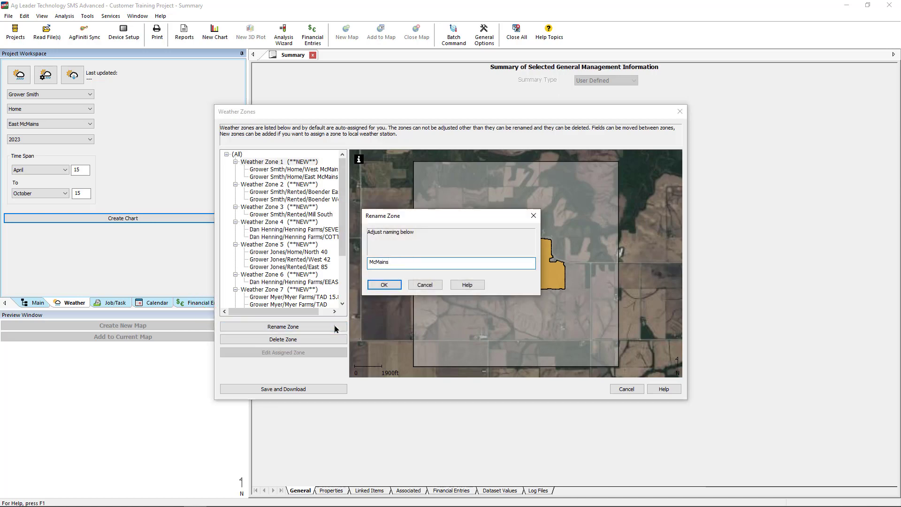
key("Return")
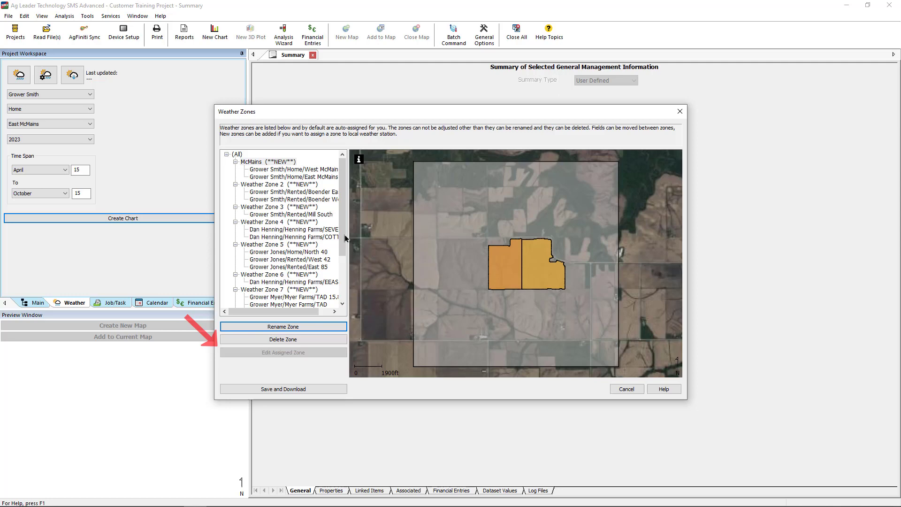
Open East McMains' zone assignment and list the zones it could belong to.
left_click(310, 177)
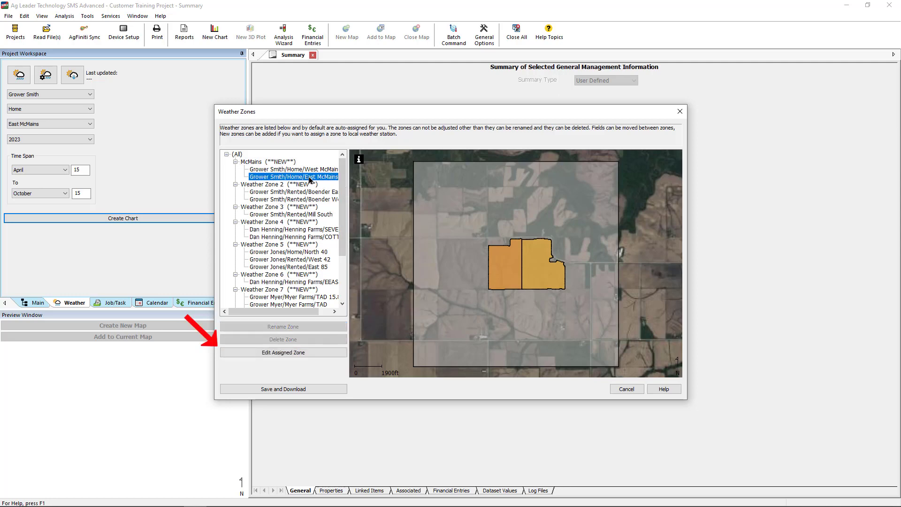
left_click(283, 352)
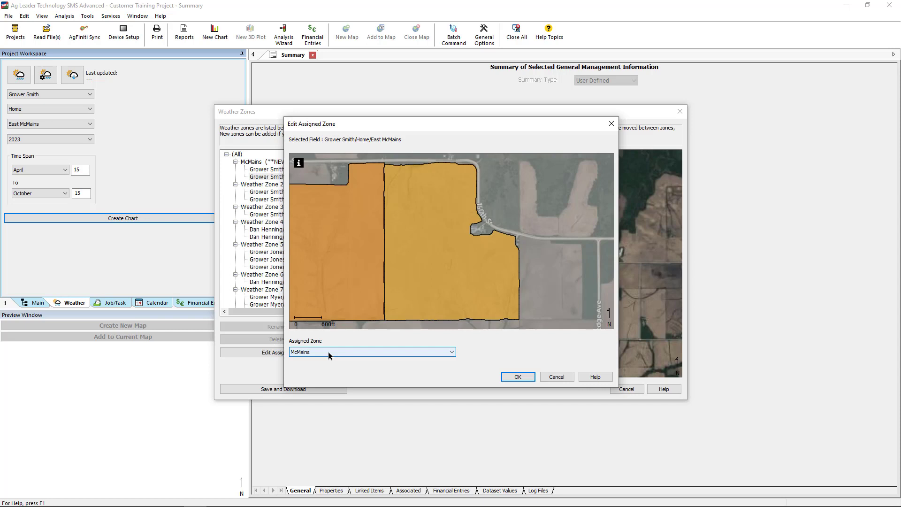
left_click(330, 353)
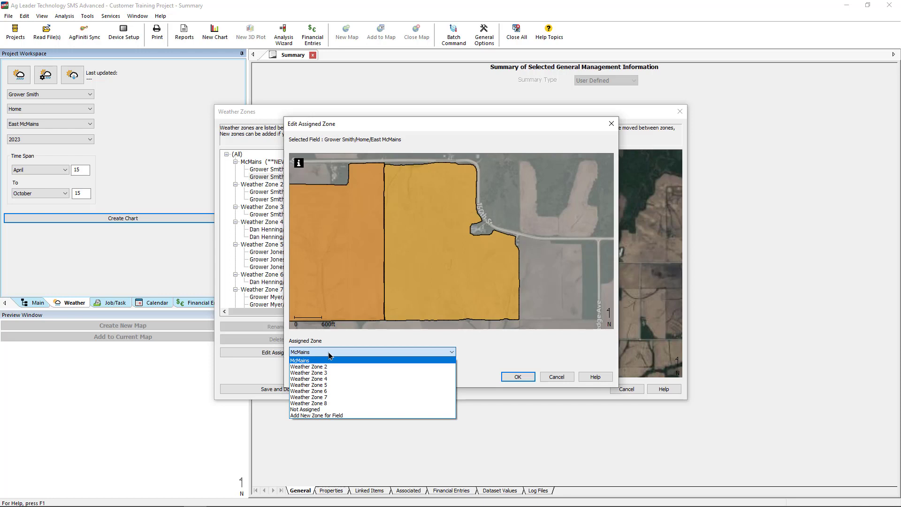
Delete Weather Zone 8, then save the zones and download their weather data.
left_click(550, 376)
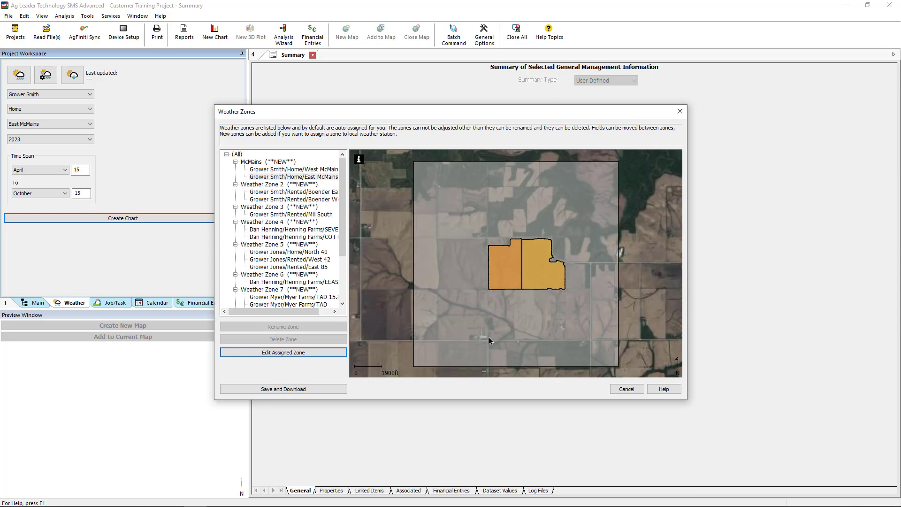
left_click_drag(343, 248, 343, 292)
left_click(304, 290)
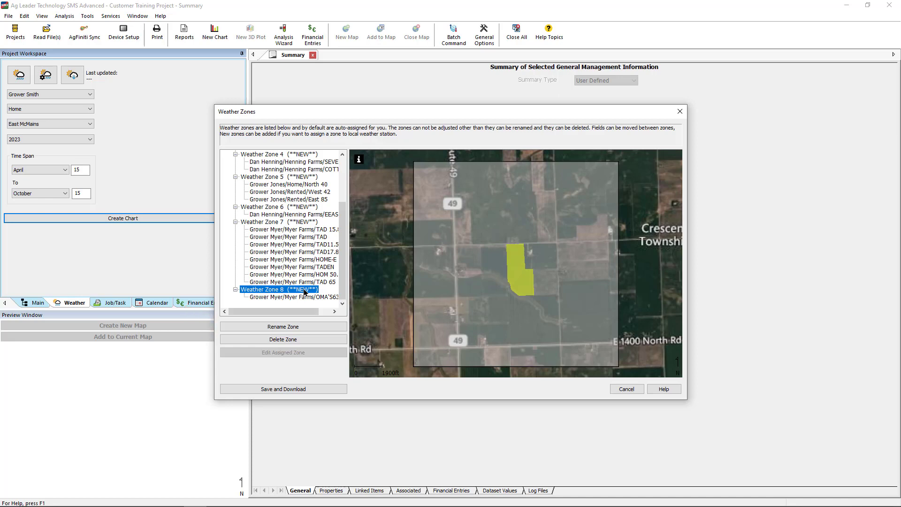
left_click(314, 340)
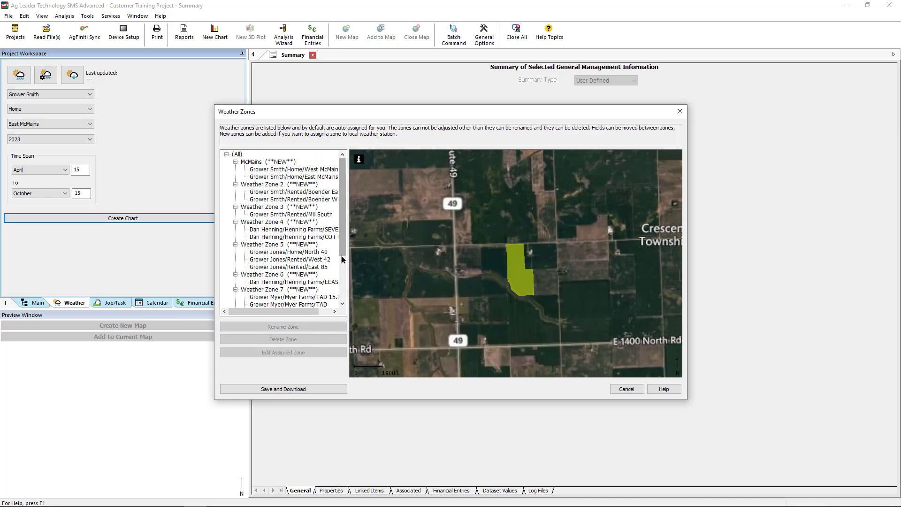
left_click_drag(342, 258, 342, 302)
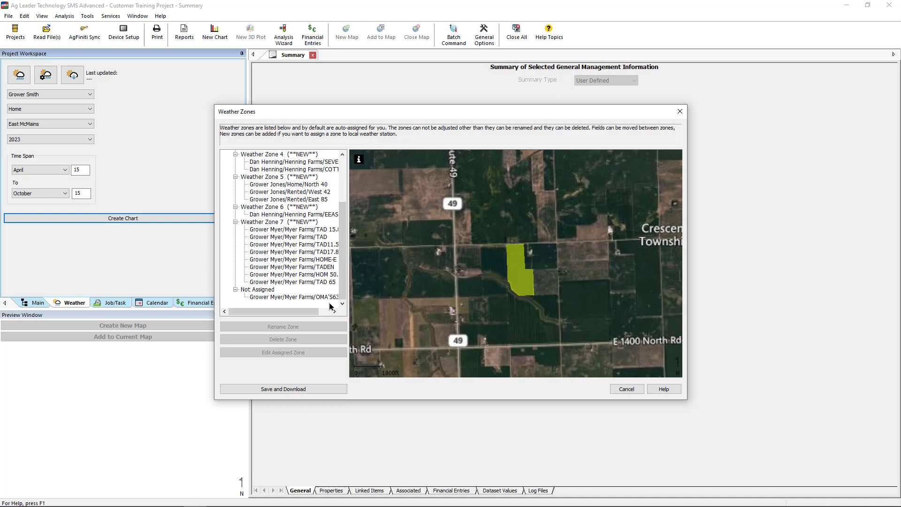
left_click(322, 389)
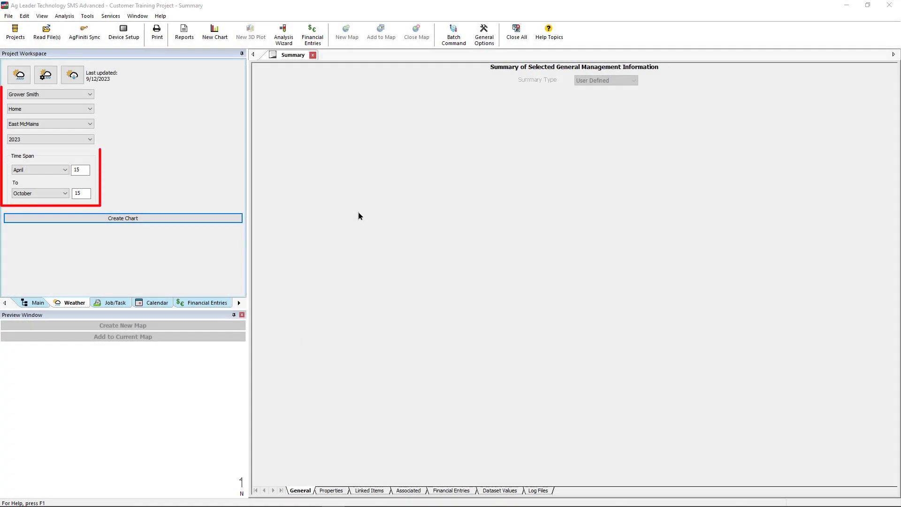
End the chart time span in June and create the East McMains Weather 1 chart.
left_click(65, 193)
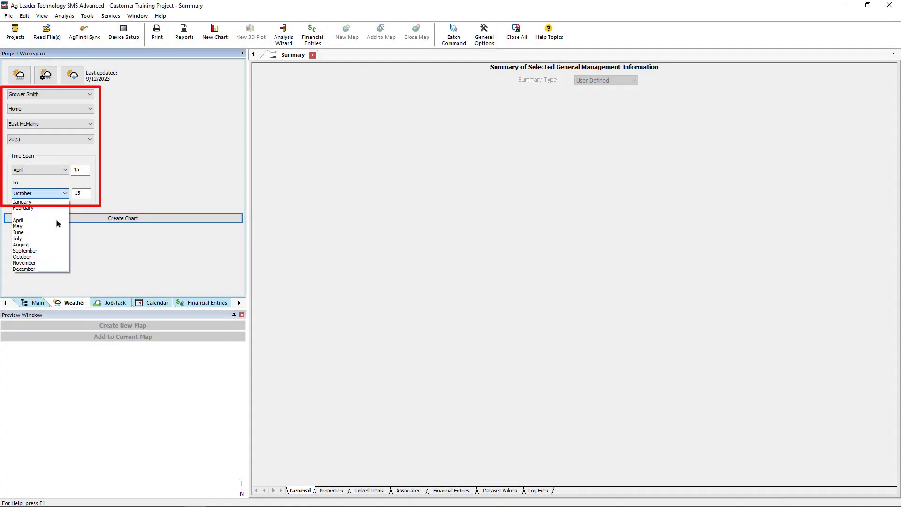
left_click(55, 233)
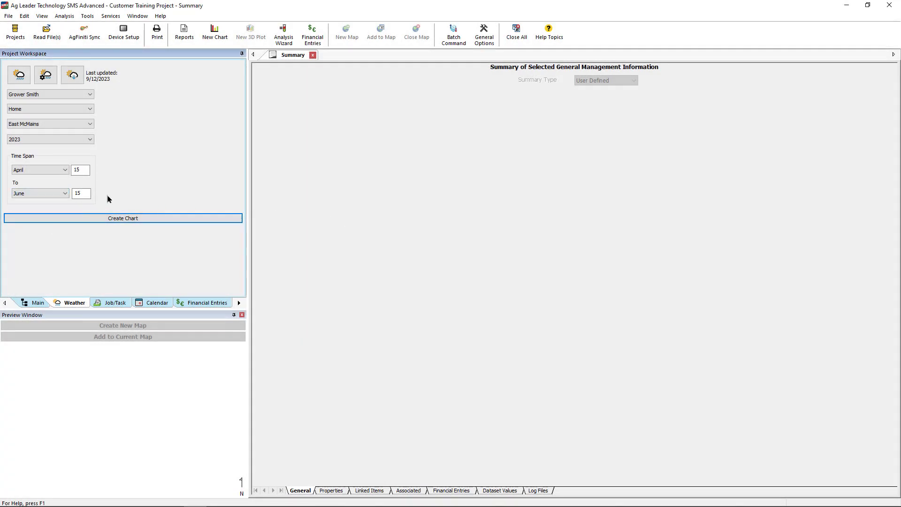
left_click(118, 218)
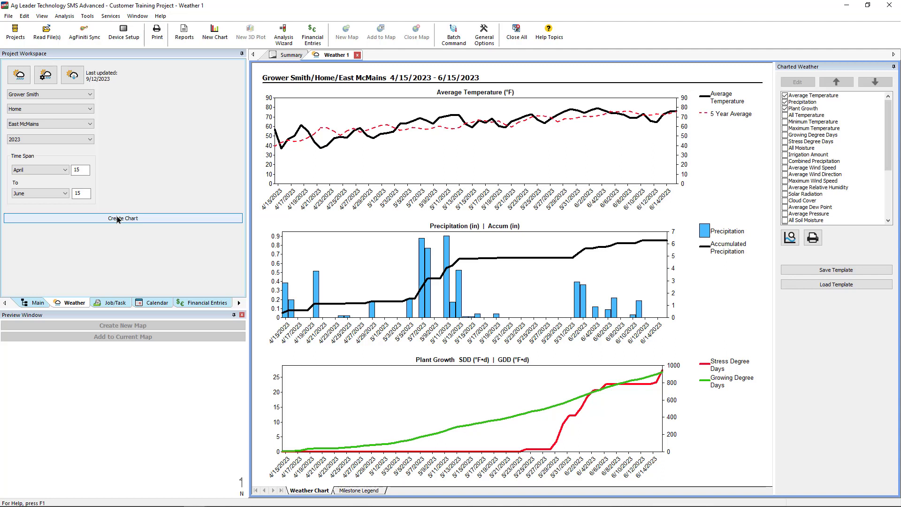
Open the weather stats editor and set the 8/25/2023 precipitation to 0.2 in.
left_click(25, 81)
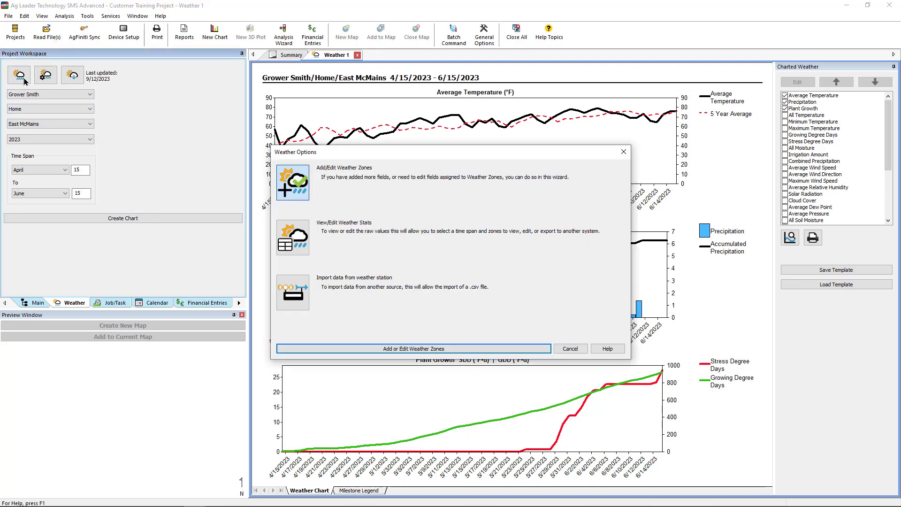
left_click(284, 242)
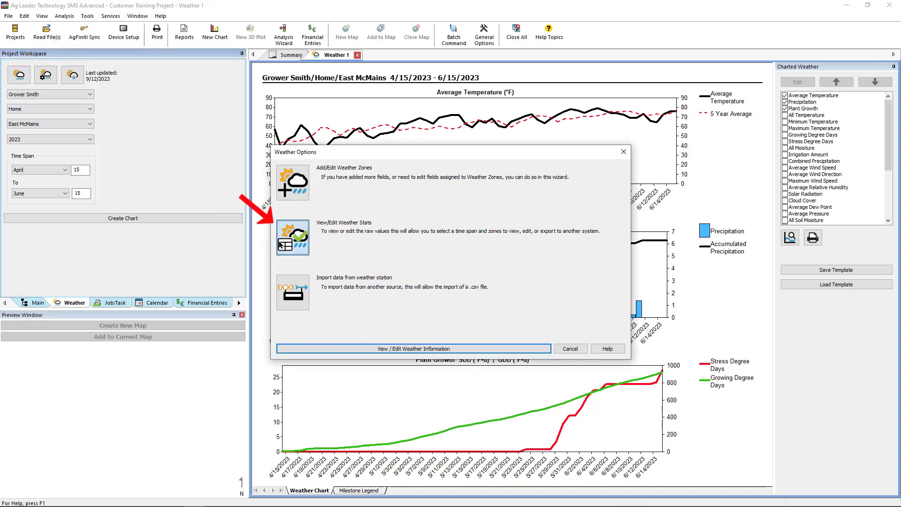
left_click(348, 349)
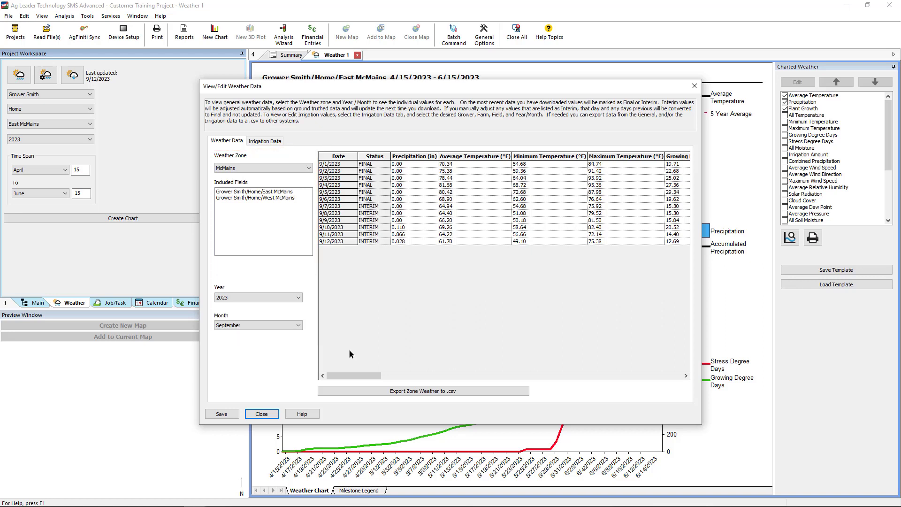
left_click(298, 326)
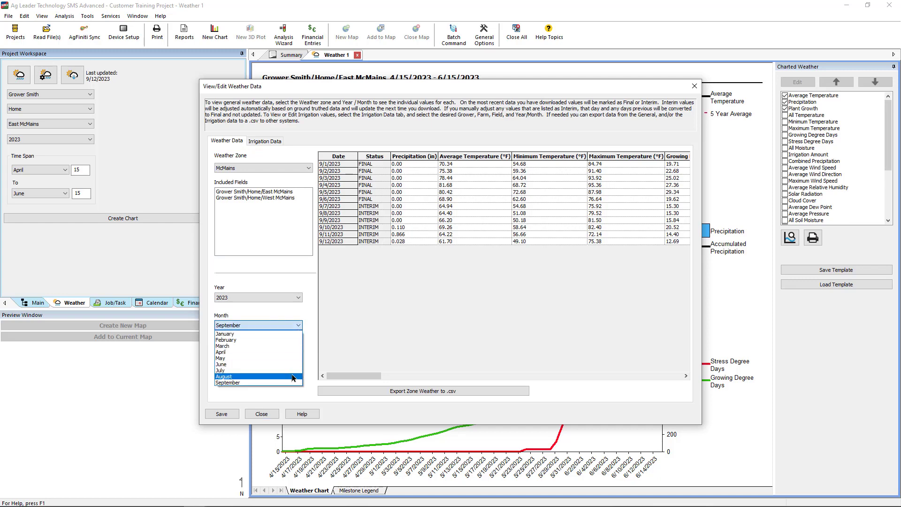
left_click(293, 376)
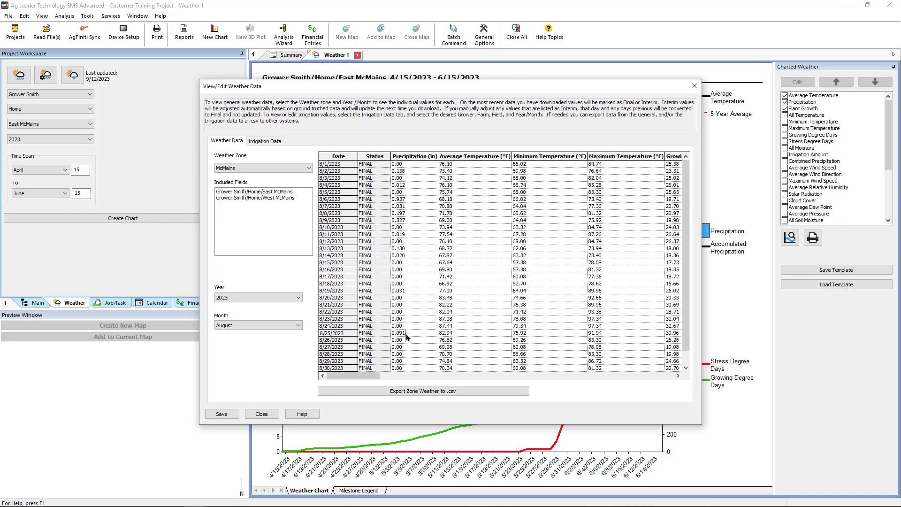
double_click(405, 333)
type("0.2")
key("Return")
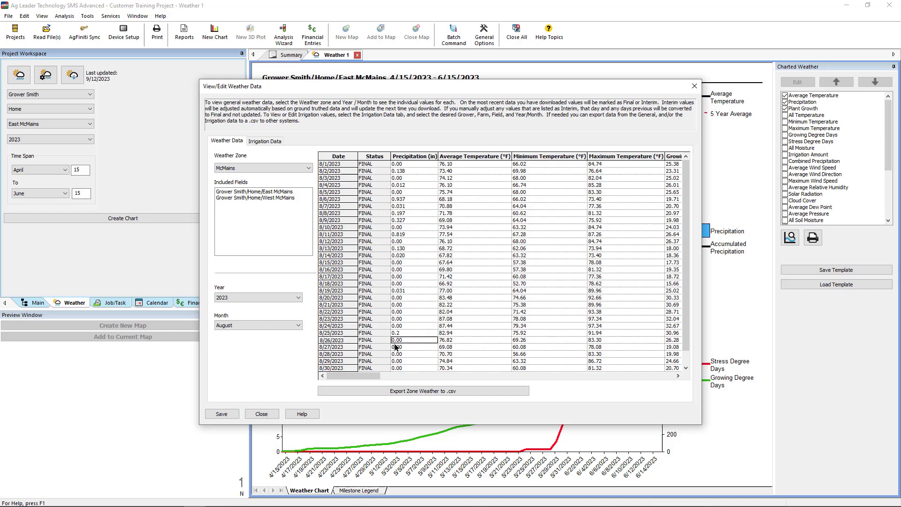
Change the 9/9/2023 precipitation to .05 in and save the weather data.
left_click(298, 326)
left_click(244, 349)
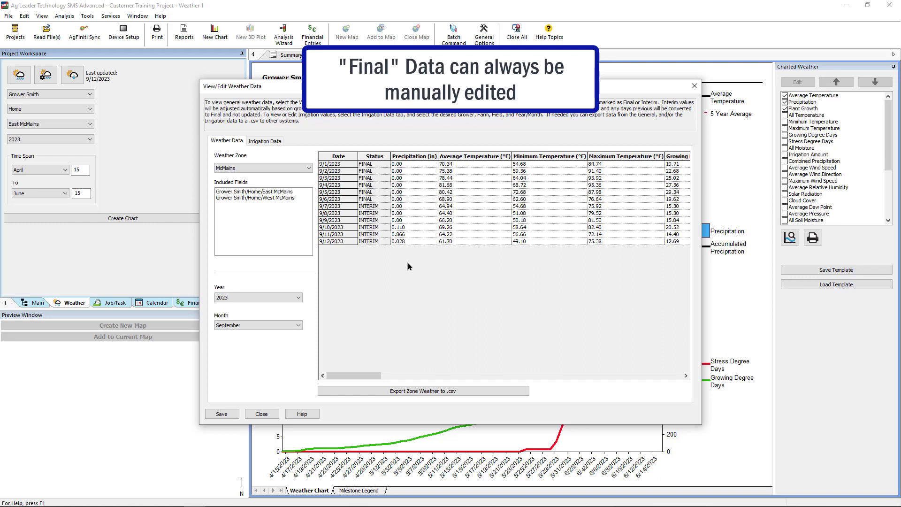
left_click(416, 221)
left_click(404, 220)
double_click(404, 219)
type(".05")
left_click(221, 413)
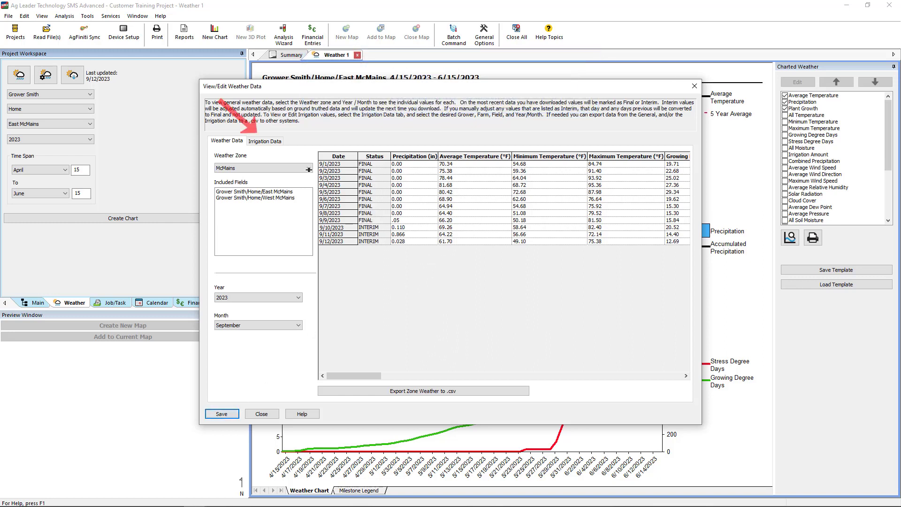
View irrigation data for the grower's Home farm, field East McMains.
left_click(261, 143)
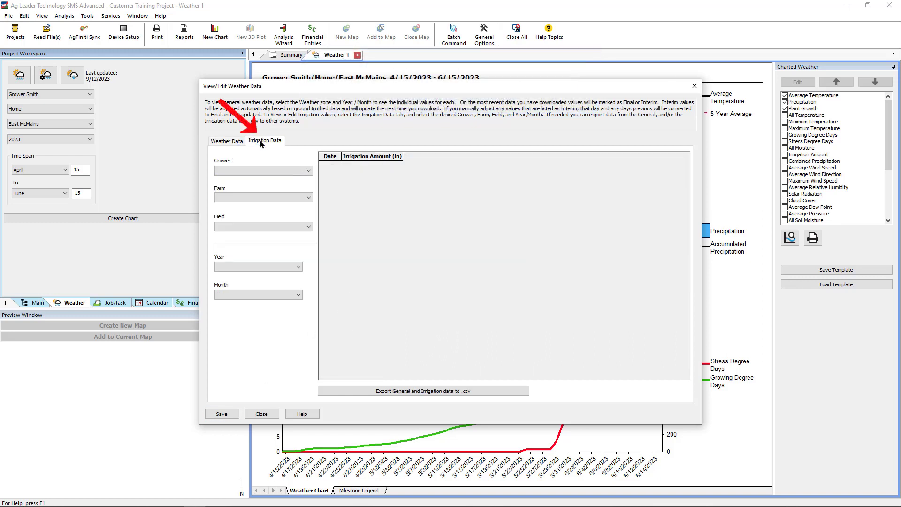
left_click(308, 170)
left_click(300, 185)
left_click(300, 198)
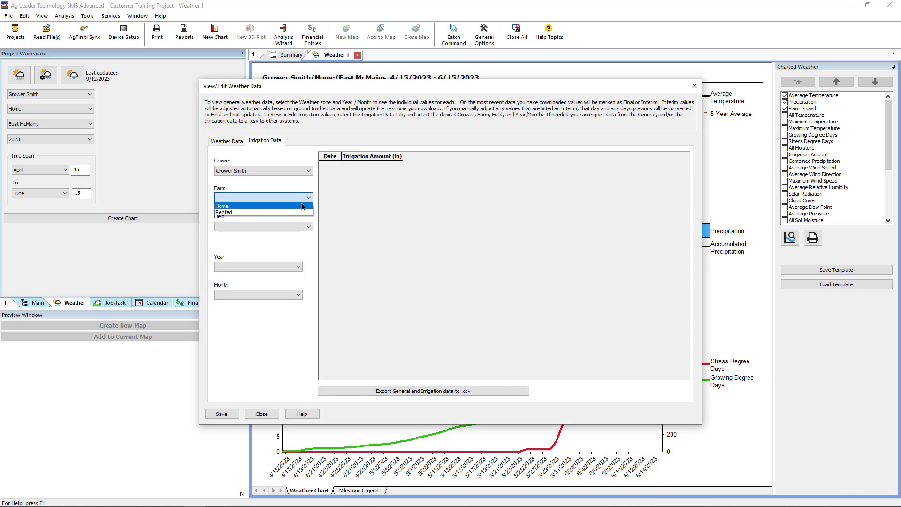
left_click(302, 206)
left_click(309, 226)
left_click(292, 240)
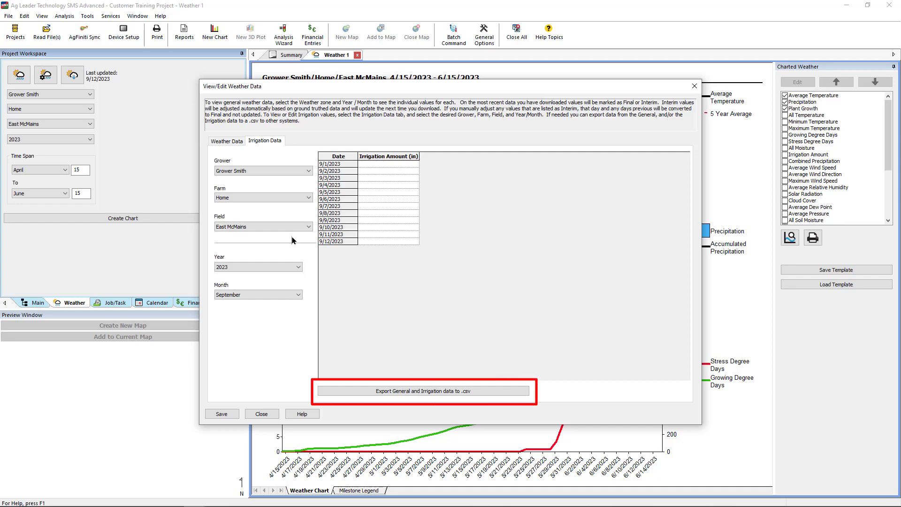
Return to Weather Data, save the changes, and close the editor.
left_click(233, 141)
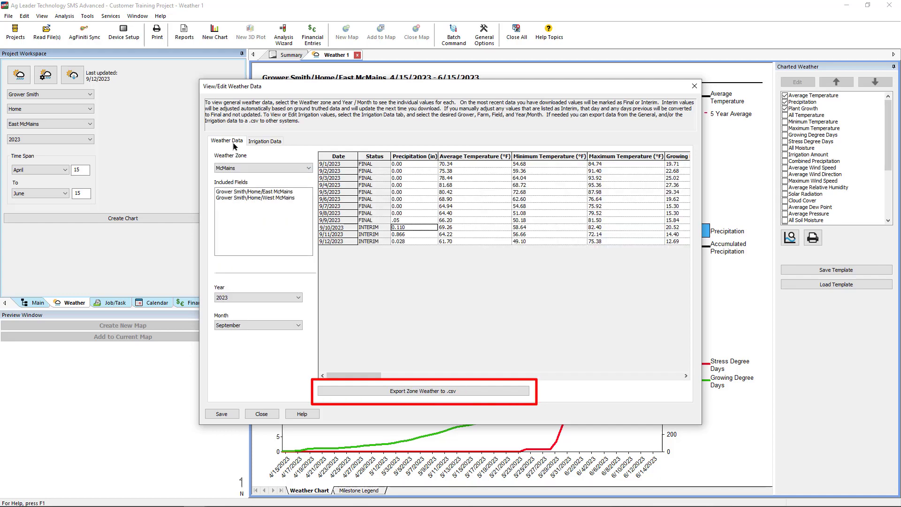
left_click(236, 415)
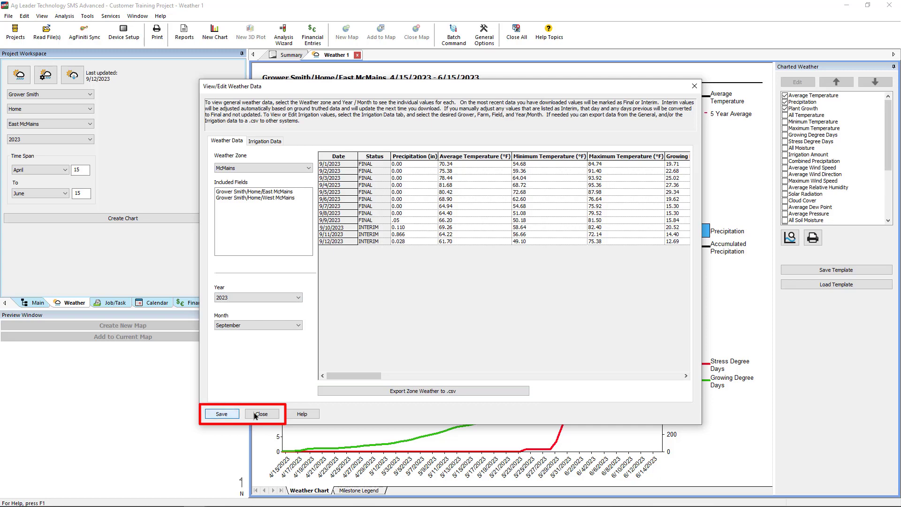
left_click(261, 415)
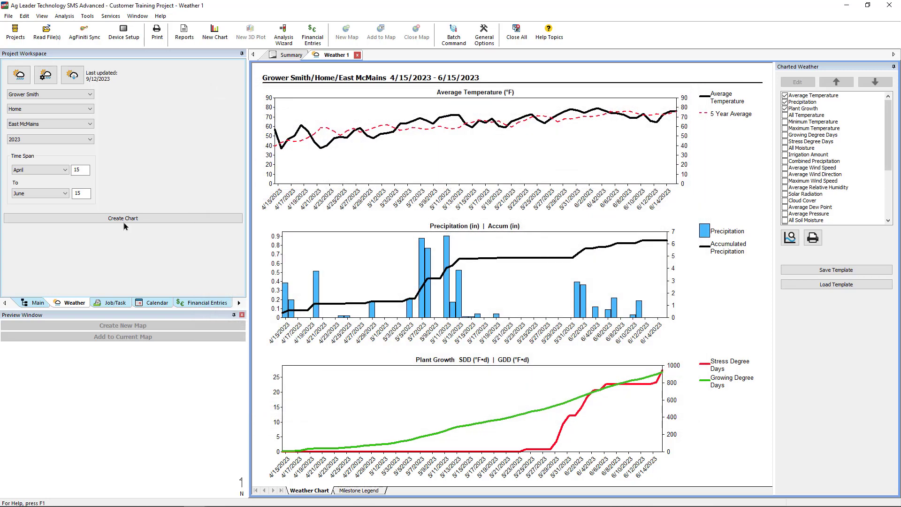
Import the Rietbult weather station .csv file, accept its text format, and open Weather Settings.
left_click(24, 83)
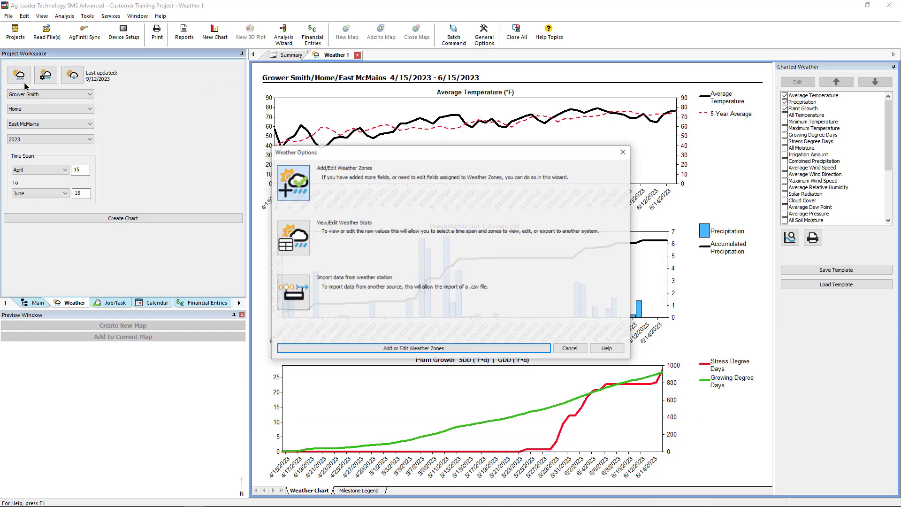
left_click(298, 309)
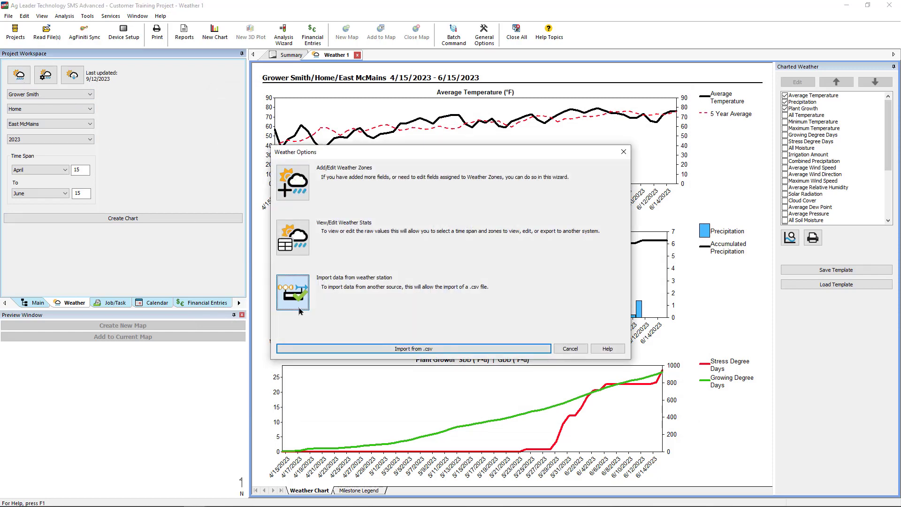
left_click(310, 350)
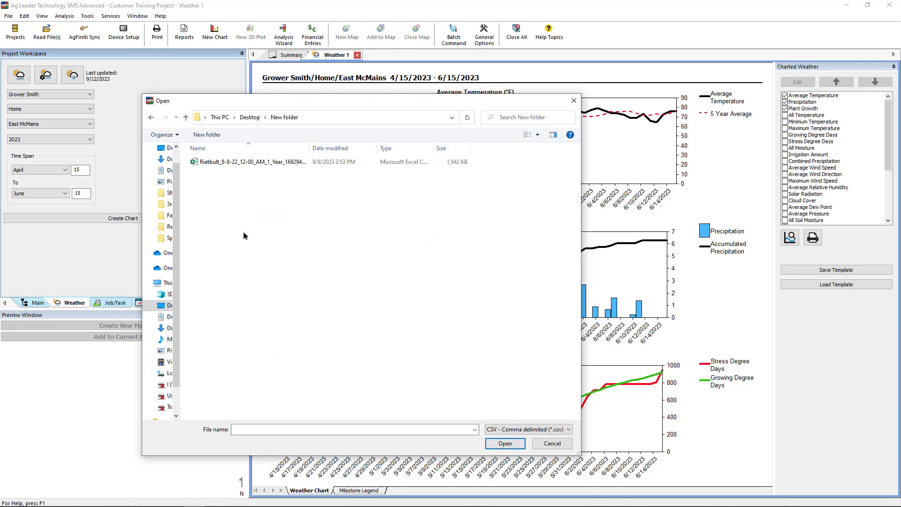
left_click(249, 161)
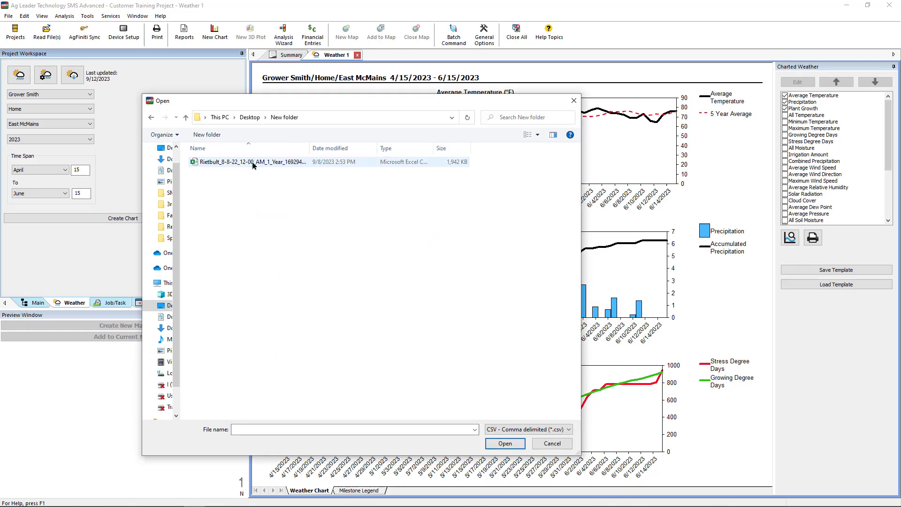
left_click(495, 445)
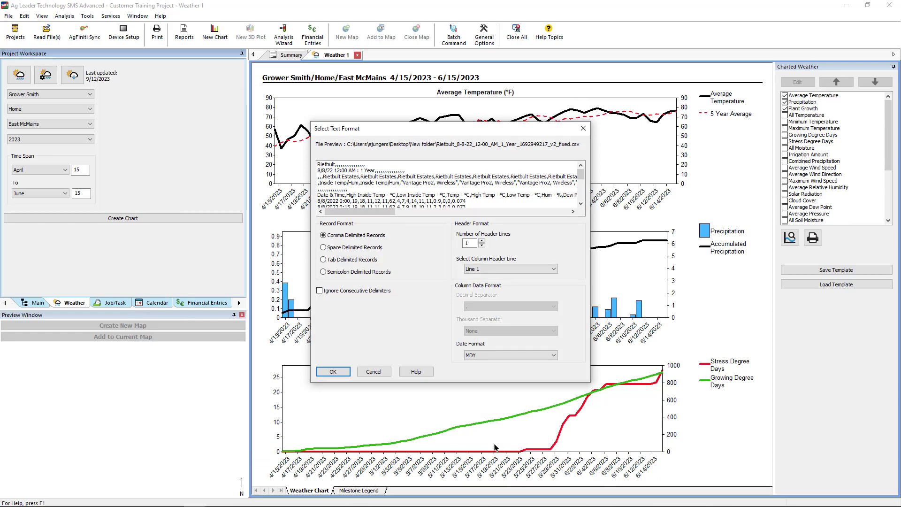
left_click(332, 371)
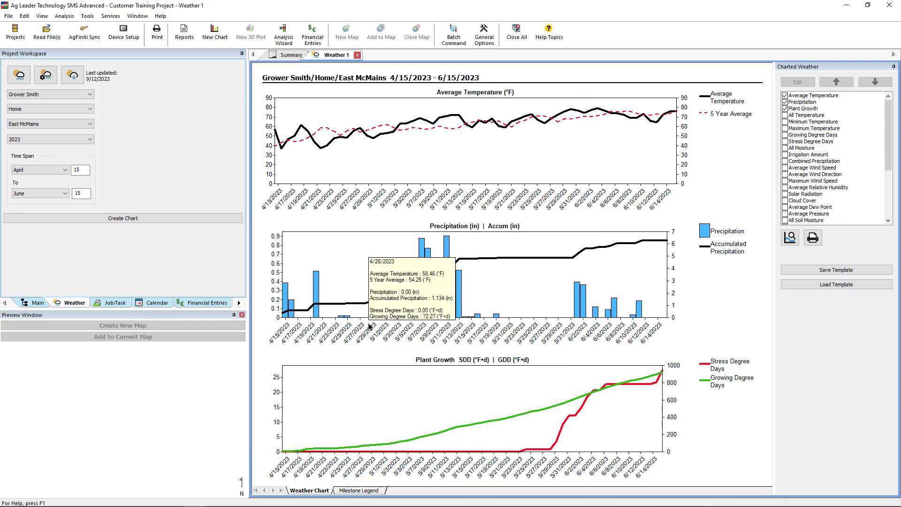
left_click(50, 73)
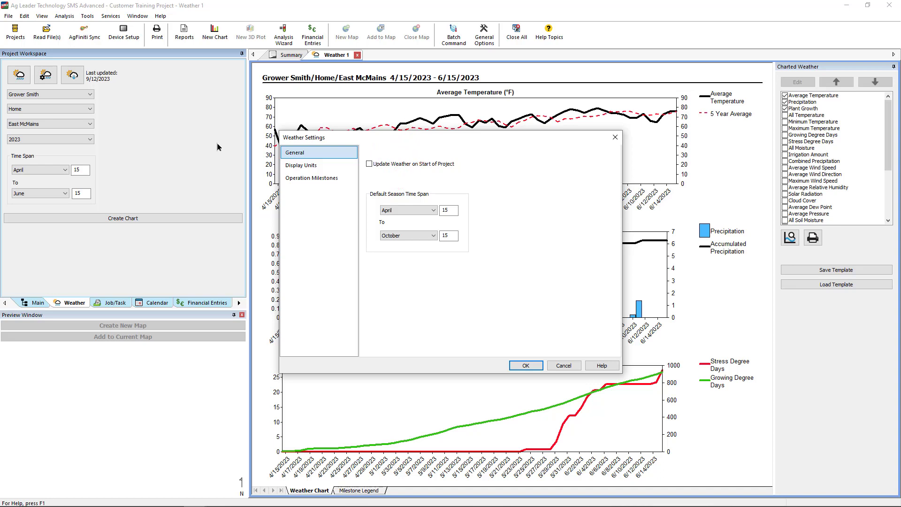
Review the Display Units and Operation Milestones pages, then close Weather Settings unchanged.
left_click(295, 166)
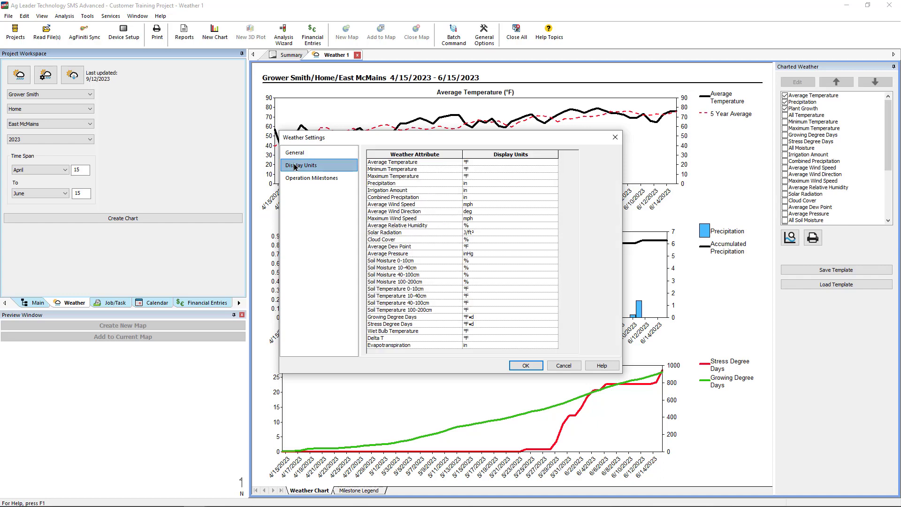
left_click(298, 178)
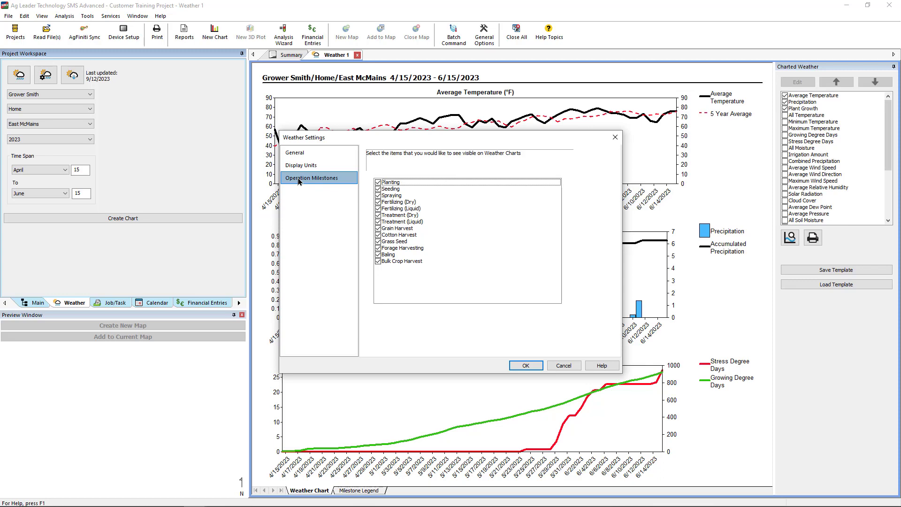
key("Return")
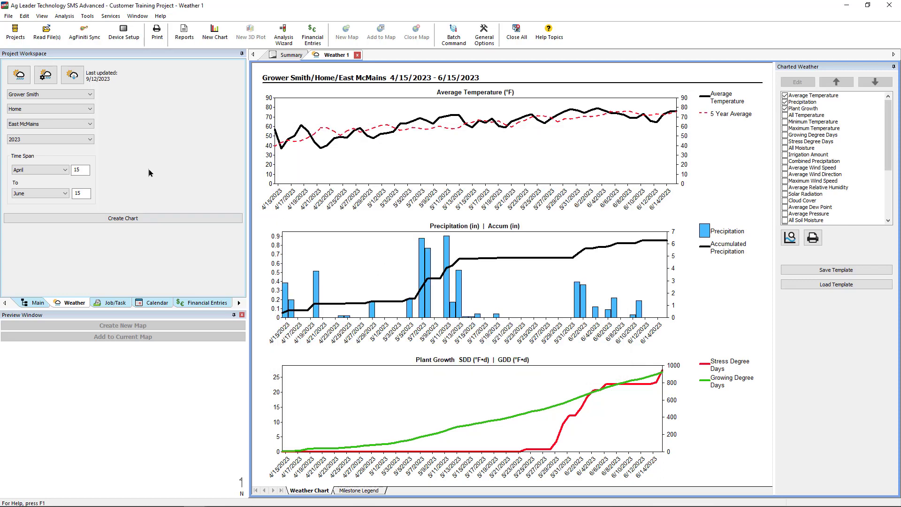
Run Update Weather to download the latest weather data for the project.
left_click(72, 75)
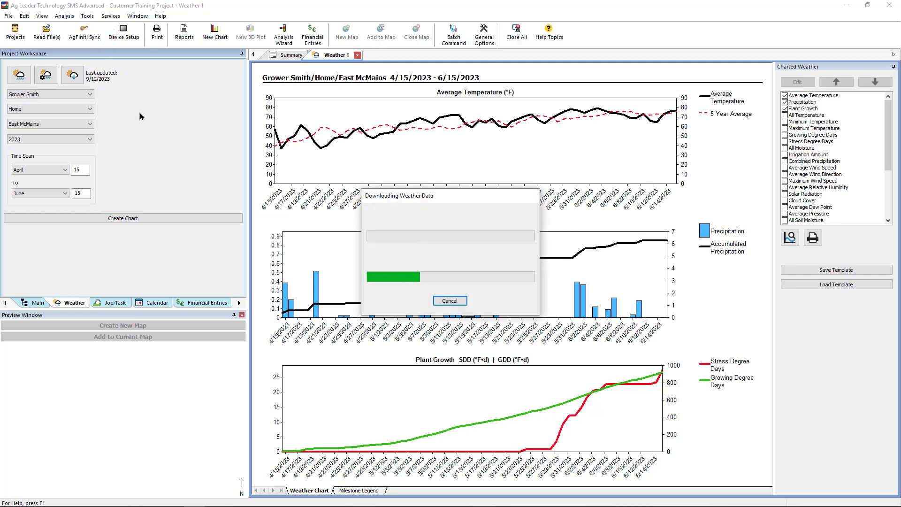